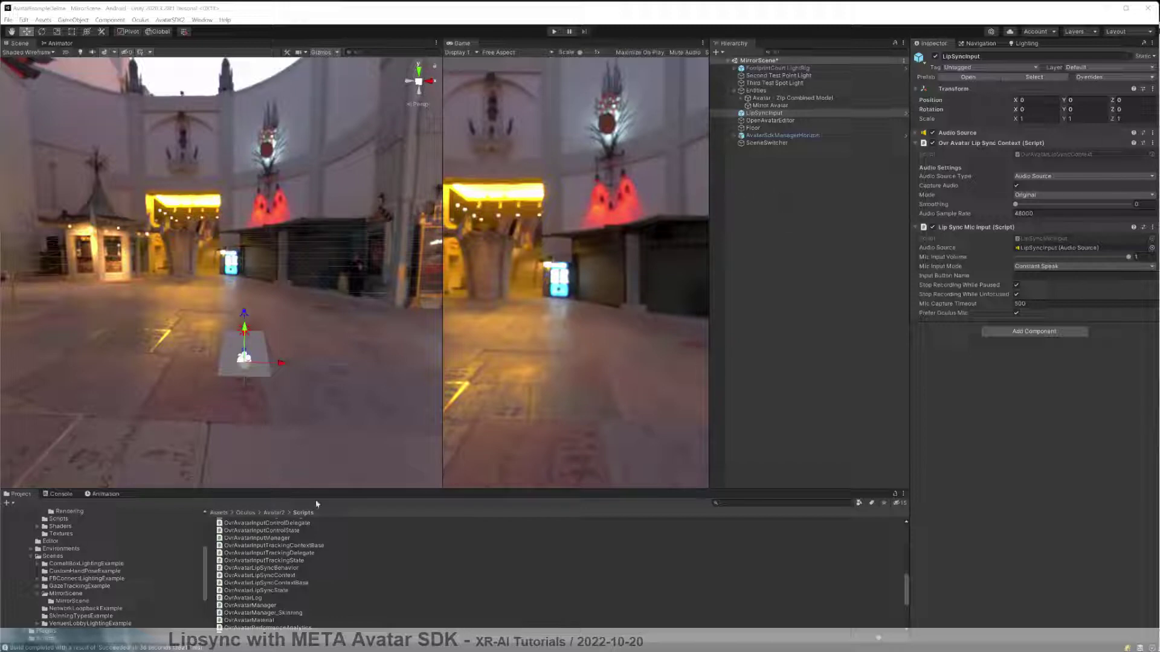
Browse the Project panel to Assets/Oculus/Avatar2/Example/Scenes/MirrorScene, then deselect LipSyncInput.
drag(206, 571, 206, 542)
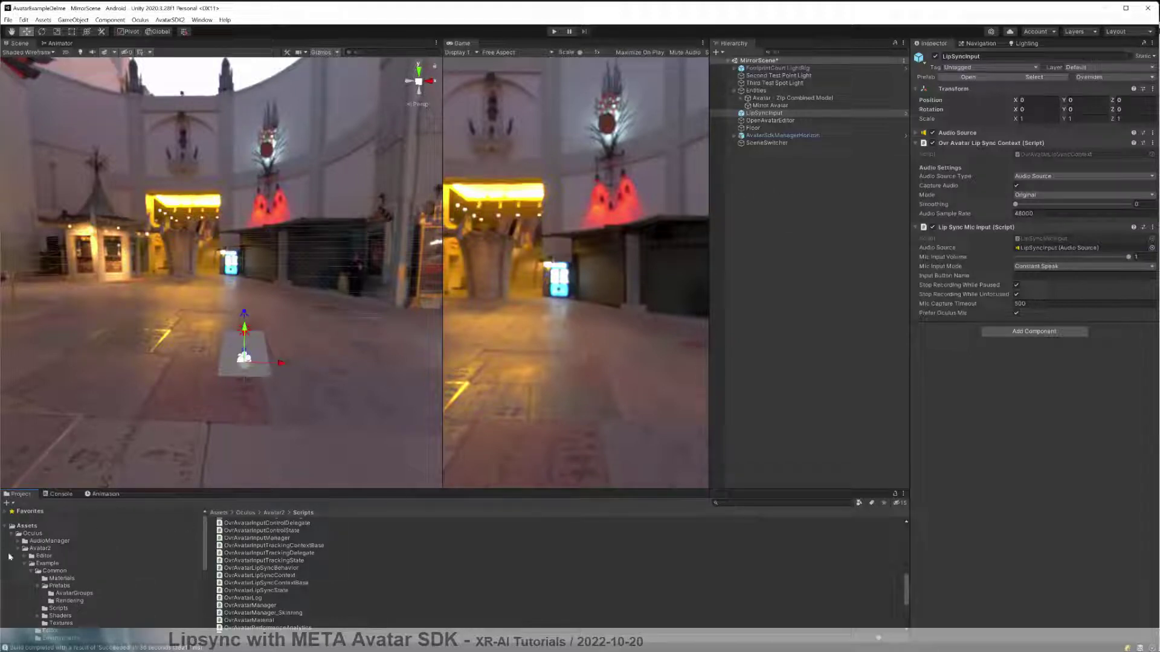
click(18, 549)
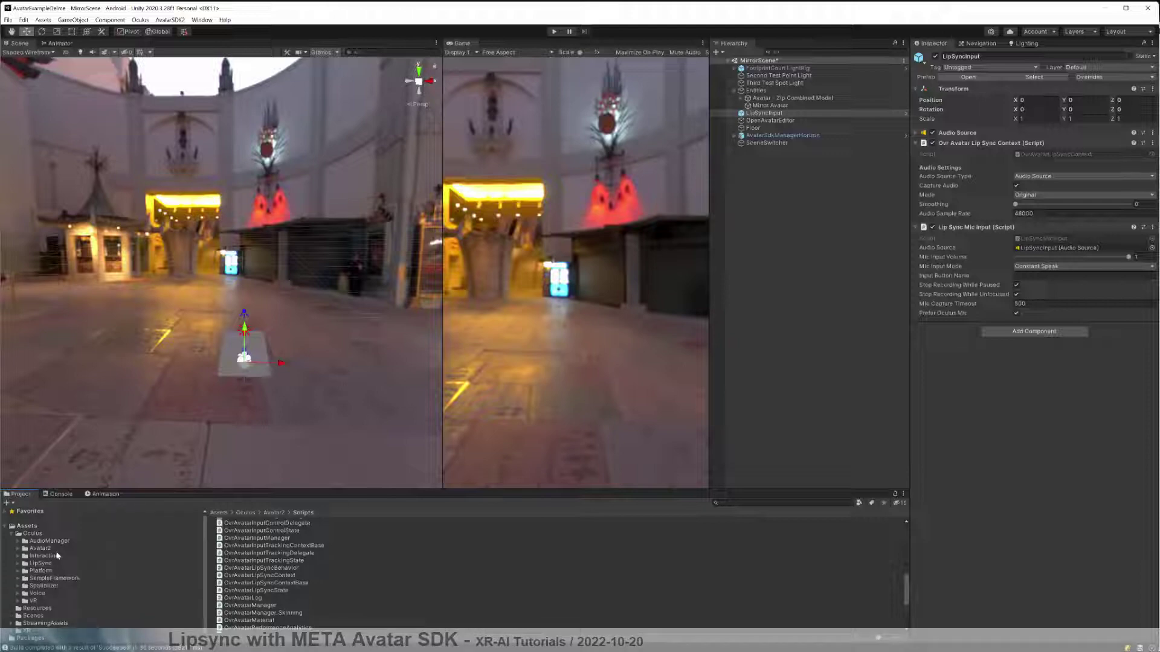
click(37, 549)
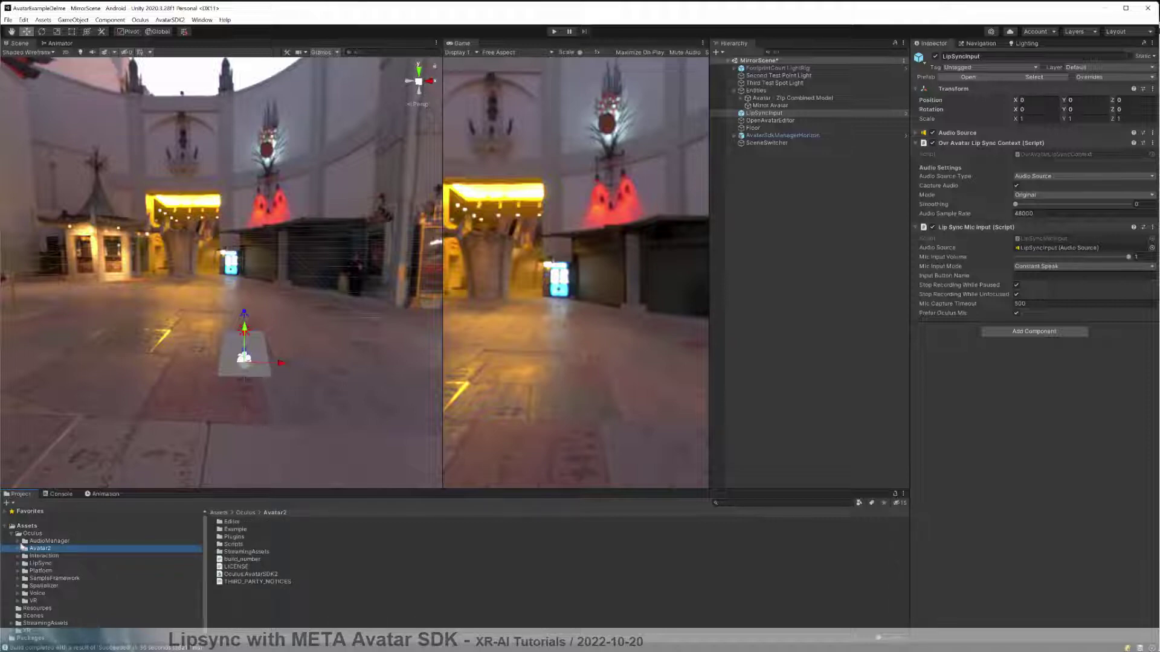
click(18, 549)
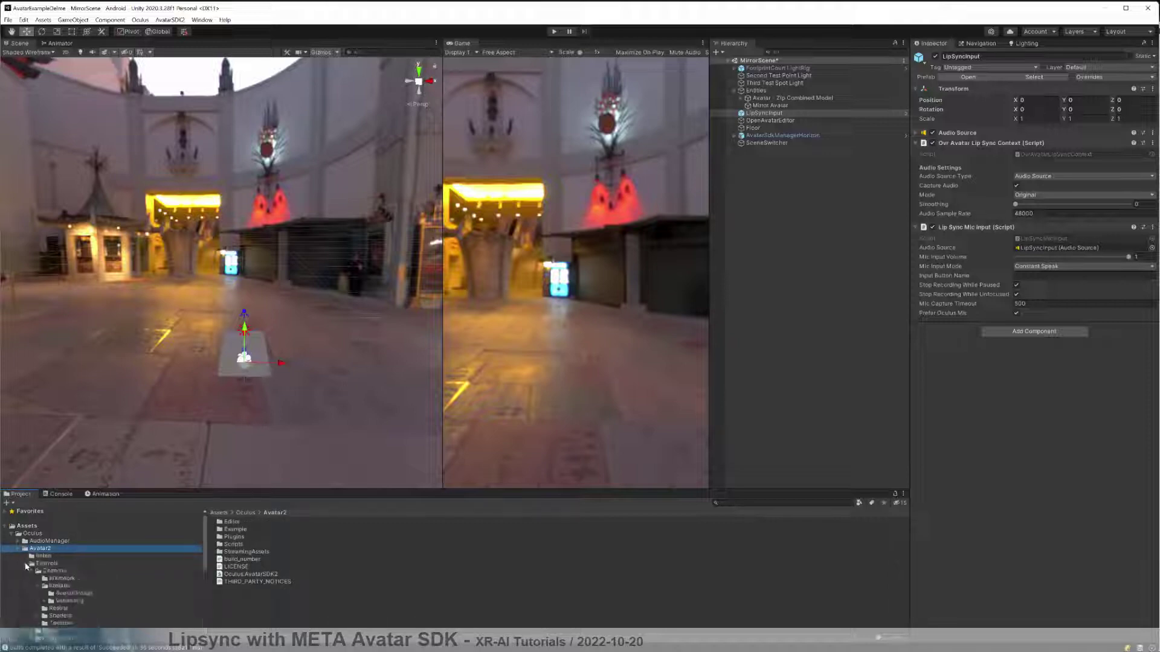
click(26, 566)
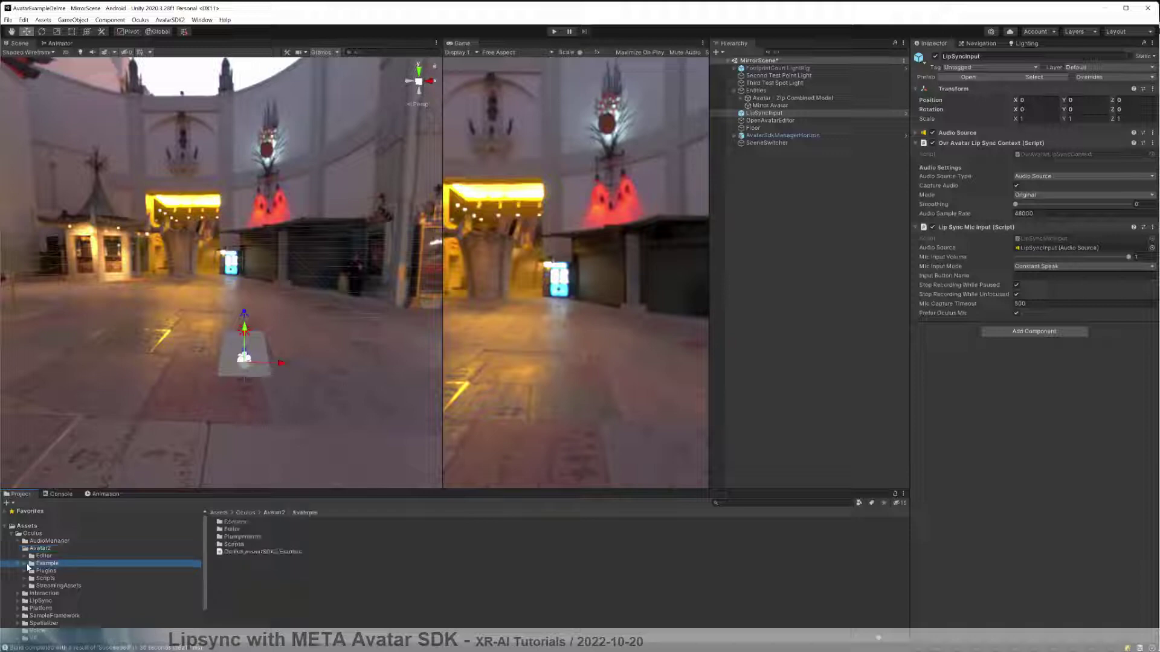
click(25, 564)
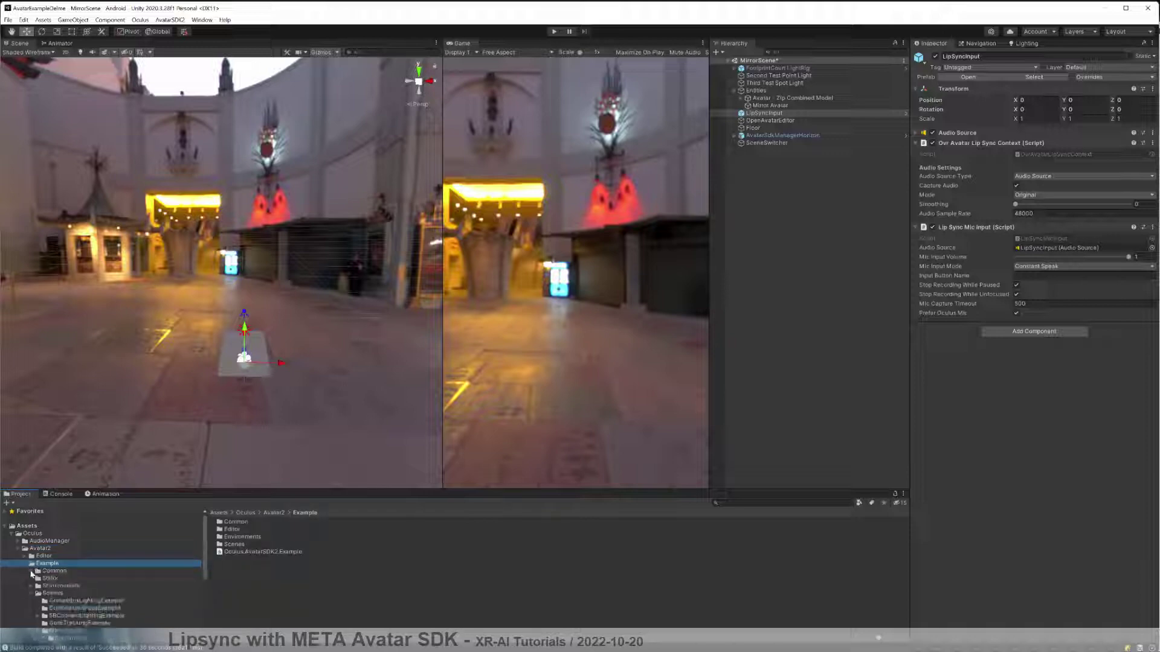
scroll(69, 568, down, 3)
click(72, 582)
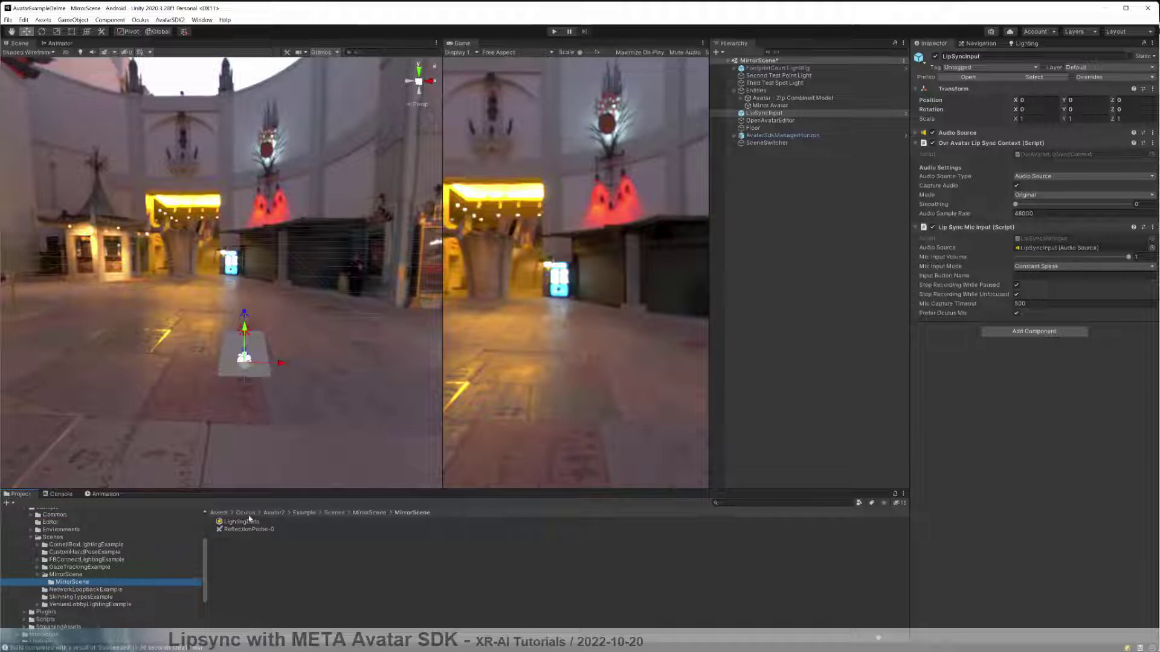
click(65, 577)
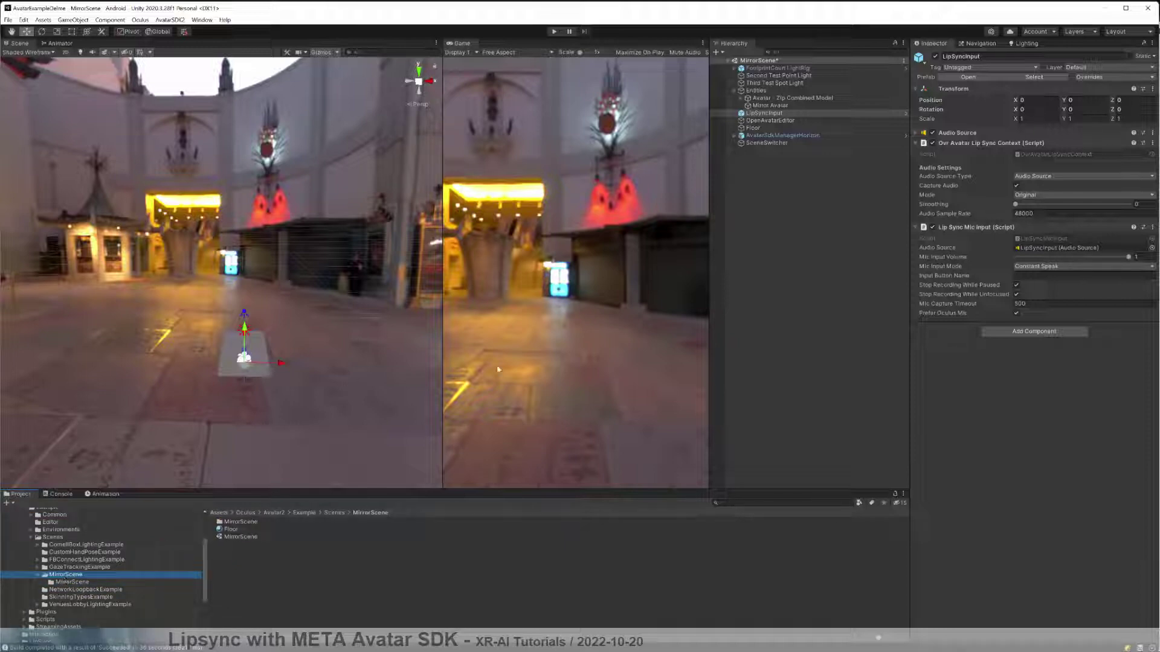
click(818, 252)
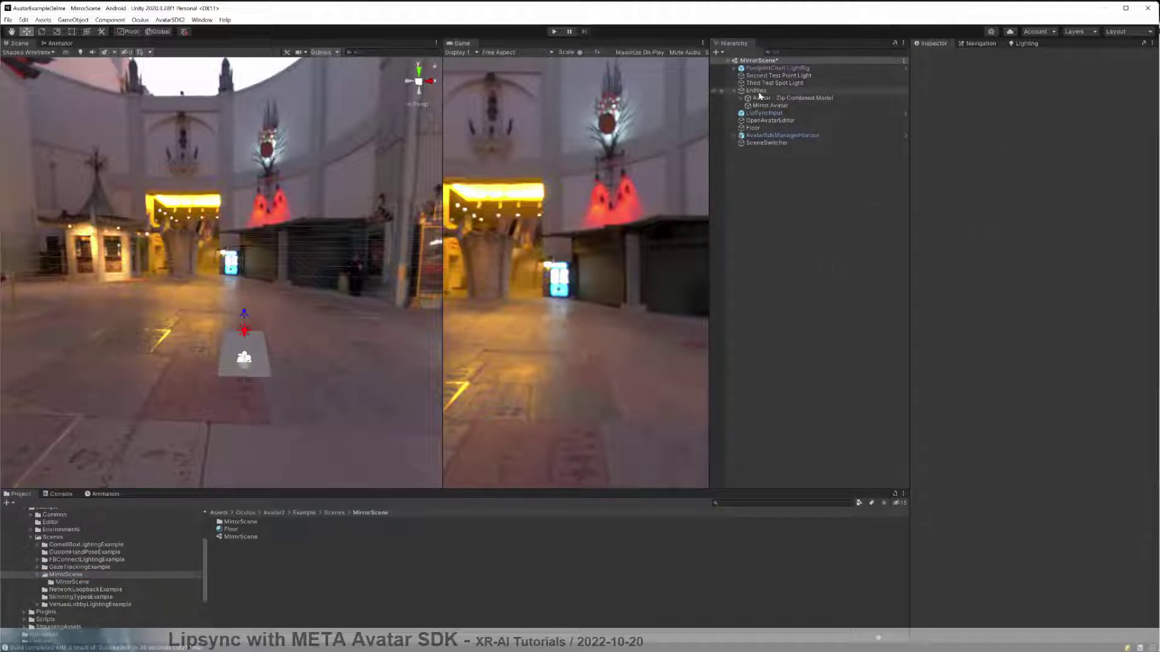
Compare Mirror Avatar and Avatar - Zip Combined Model, ending on the Zip Combined Model's Inspector.
click(769, 105)
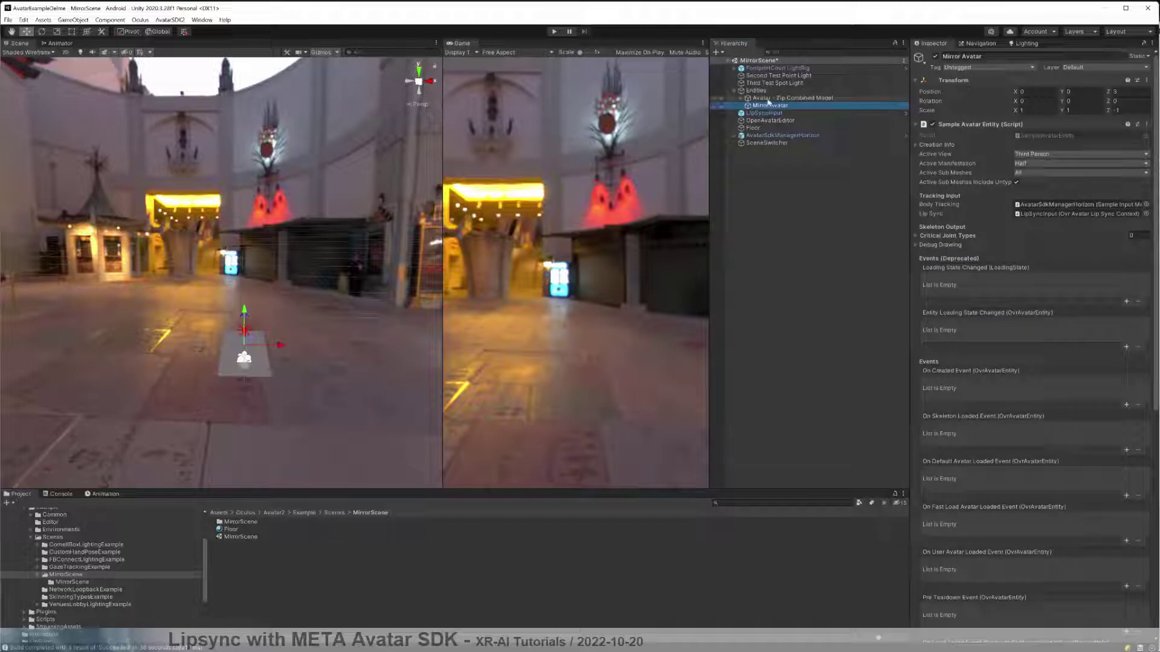
click(771, 99)
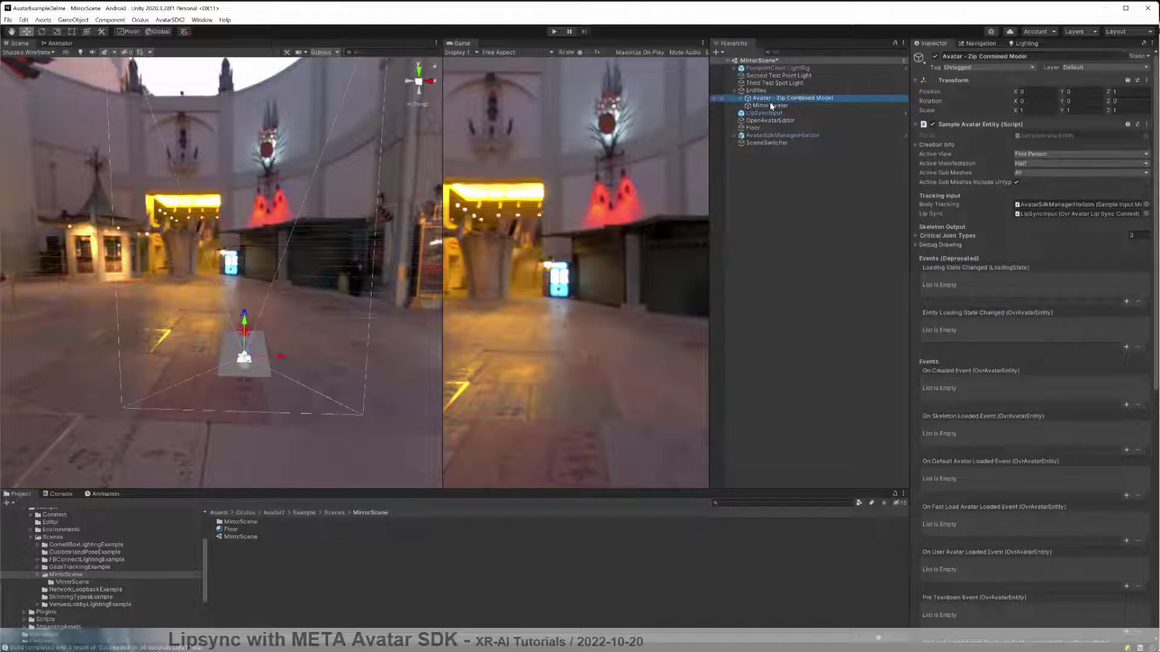
click(771, 106)
click(770, 100)
Select LipSyncInput and read the Capture Audio tooltip in its Inspector.
click(768, 114)
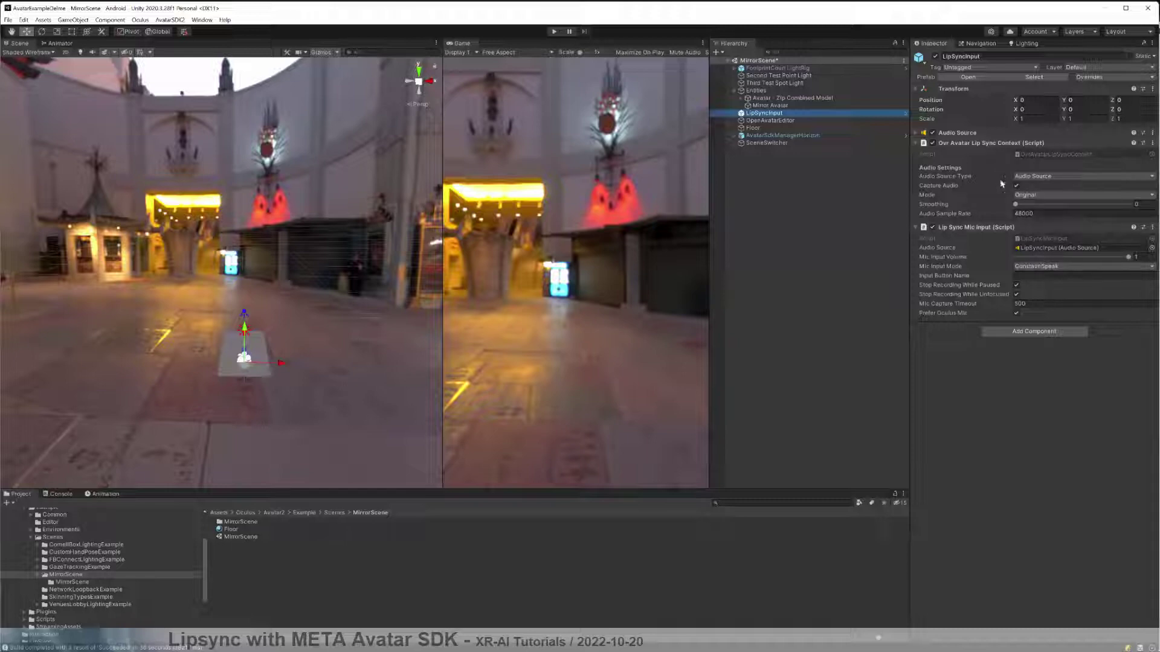
Open LipSyncMicInput in VS Code and highlight the HoldToSpeak, PushToSpeak and ConstantSpeak modes and _audioSource field.
mouse_move(1005, 186)
double_click(1043, 240)
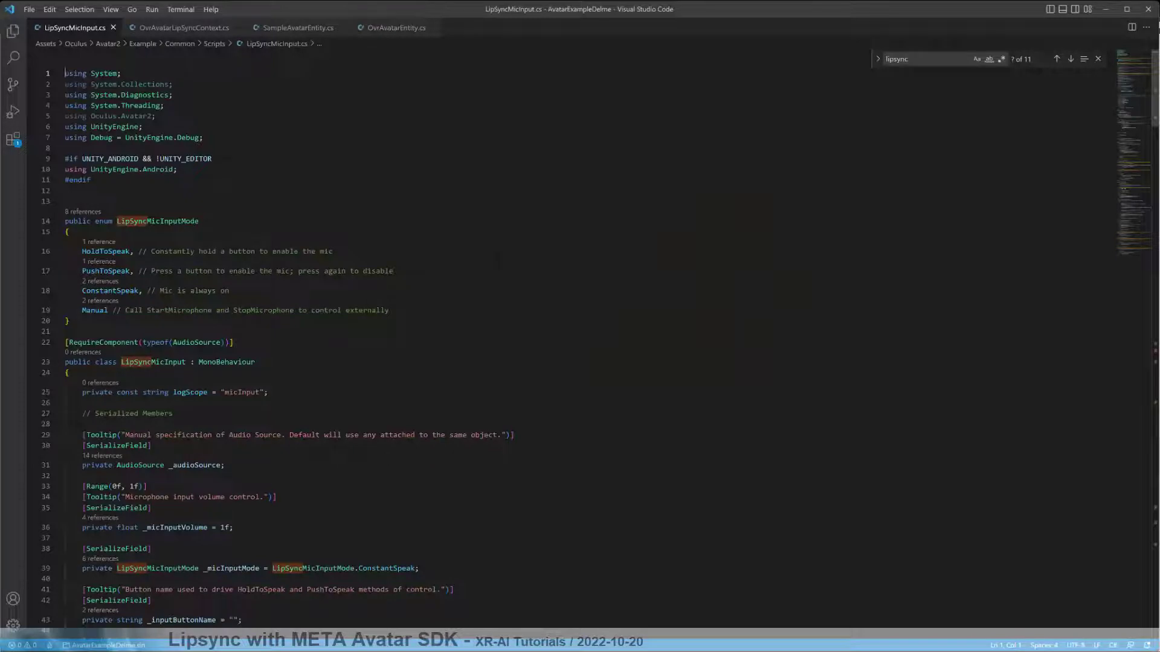
click(108, 252)
click(109, 271)
click(109, 291)
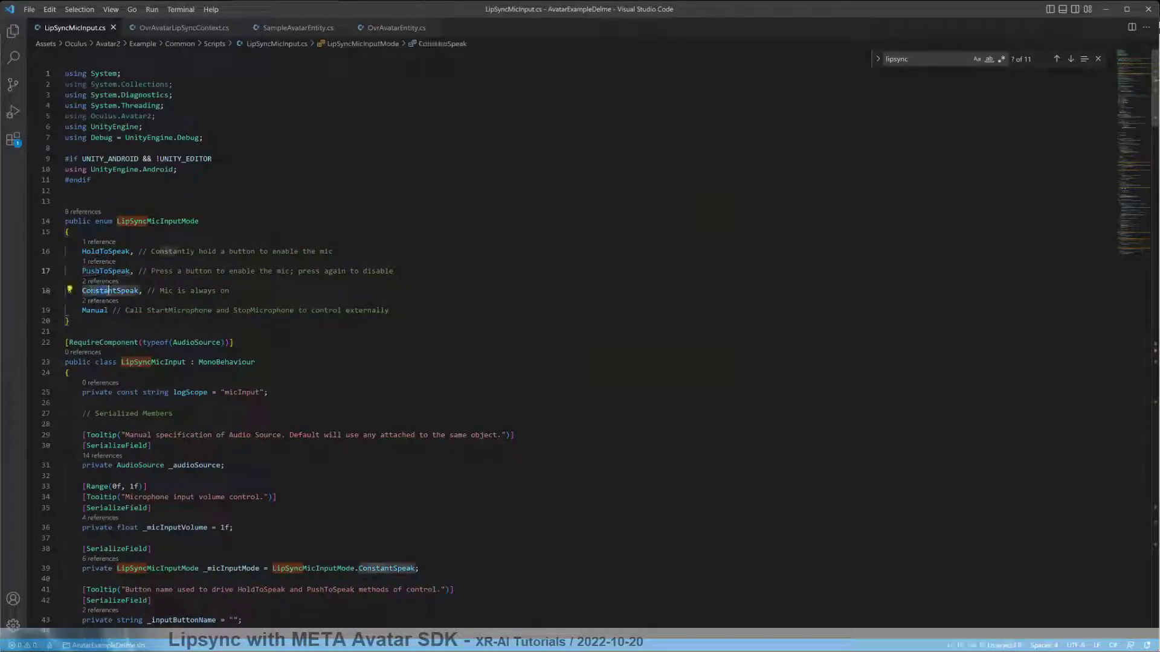
drag(91, 291, 109, 290)
scroll(109, 290, down, 3)
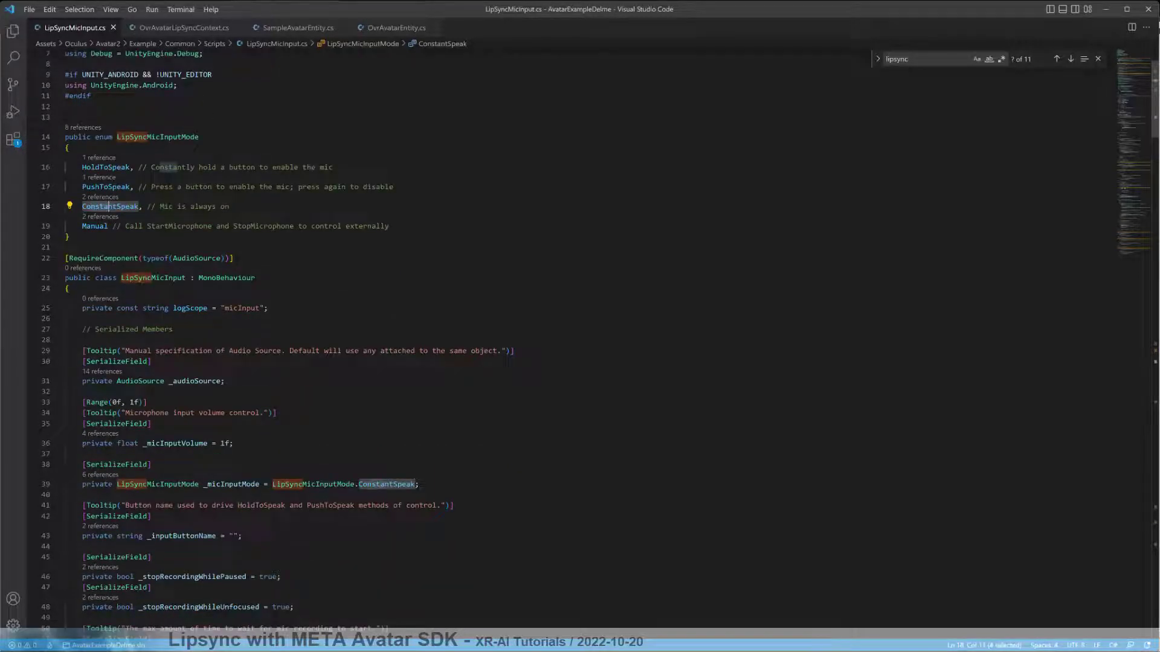
drag(225, 381, 66, 381)
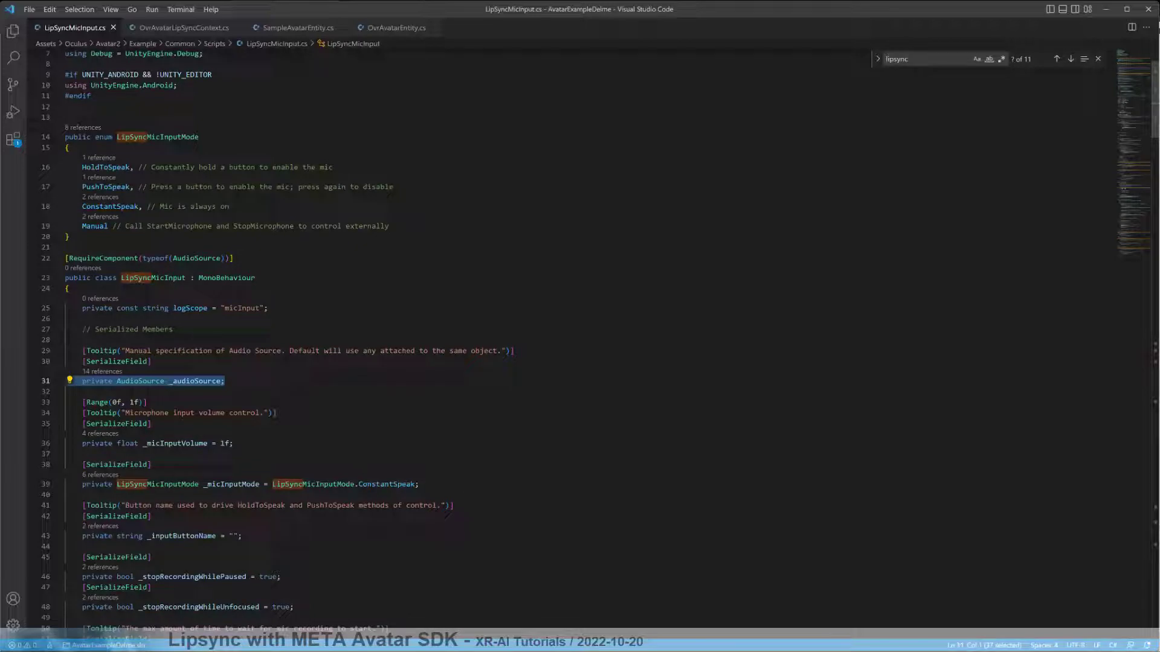
Go to InitializeMicrophone's definition from its call on line 134.
scroll(574, 338, down, 2)
scroll(574, 338, down, 6)
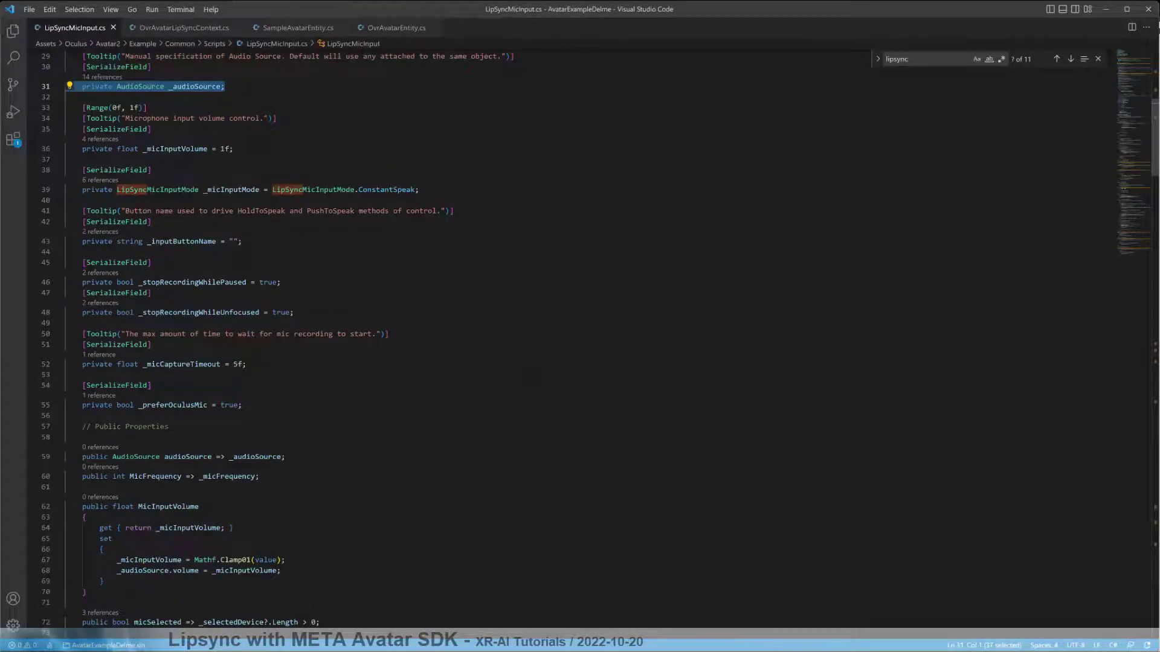
scroll(525, 365, down, 6)
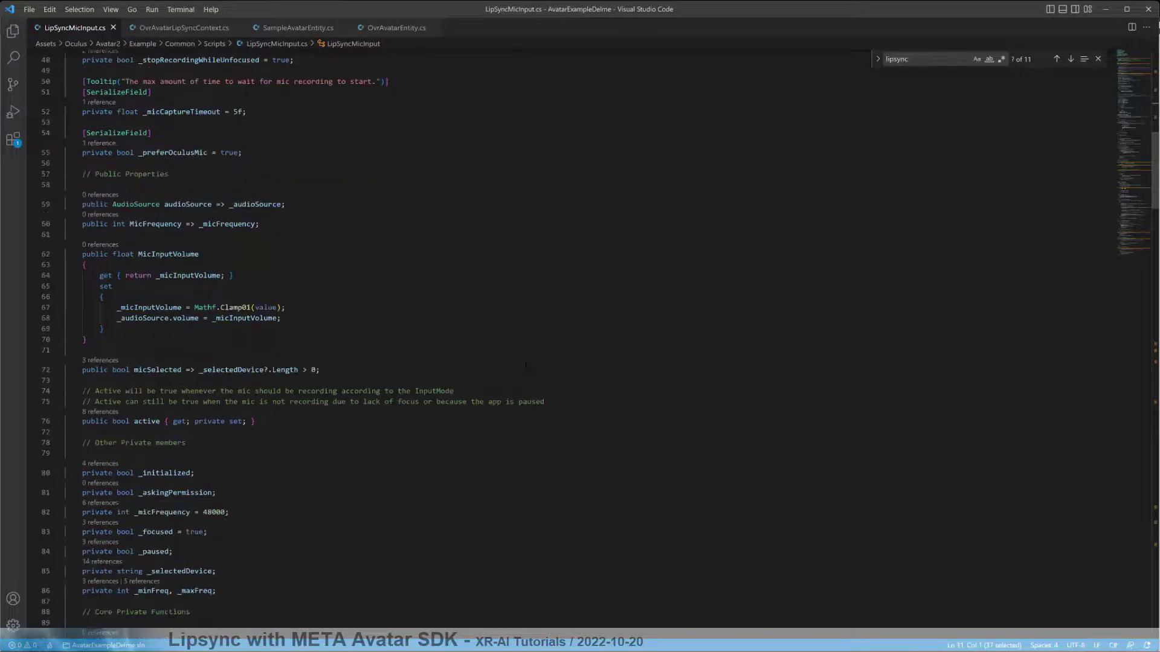
scroll(573, 339, down, 6)
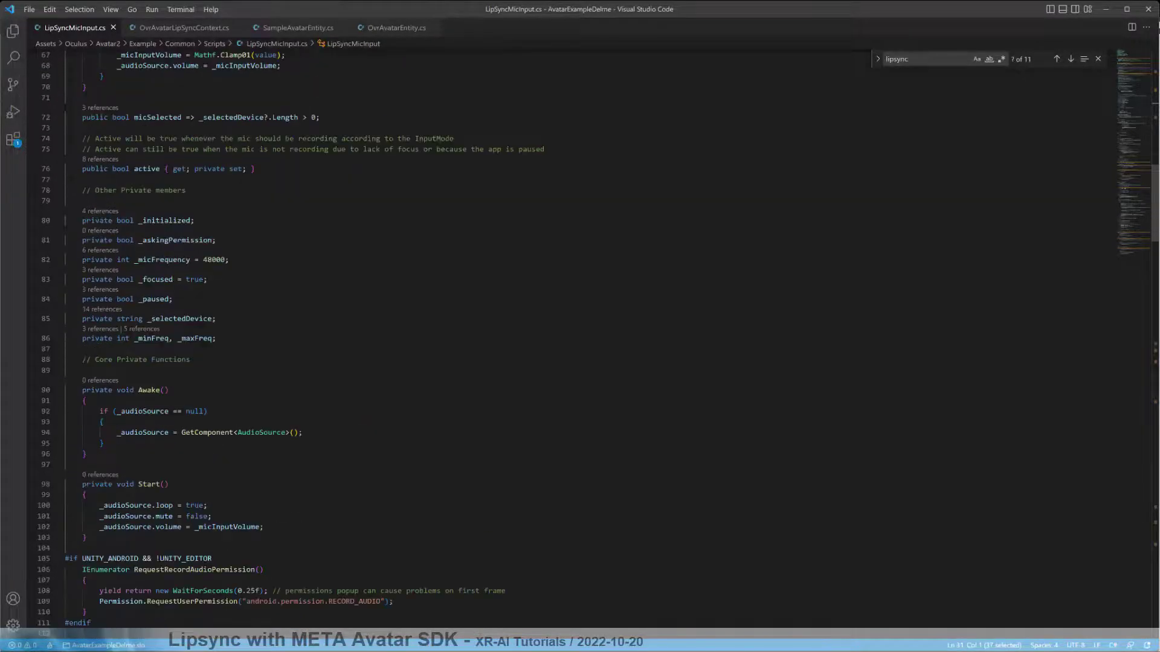
scroll(573, 339, down, 6)
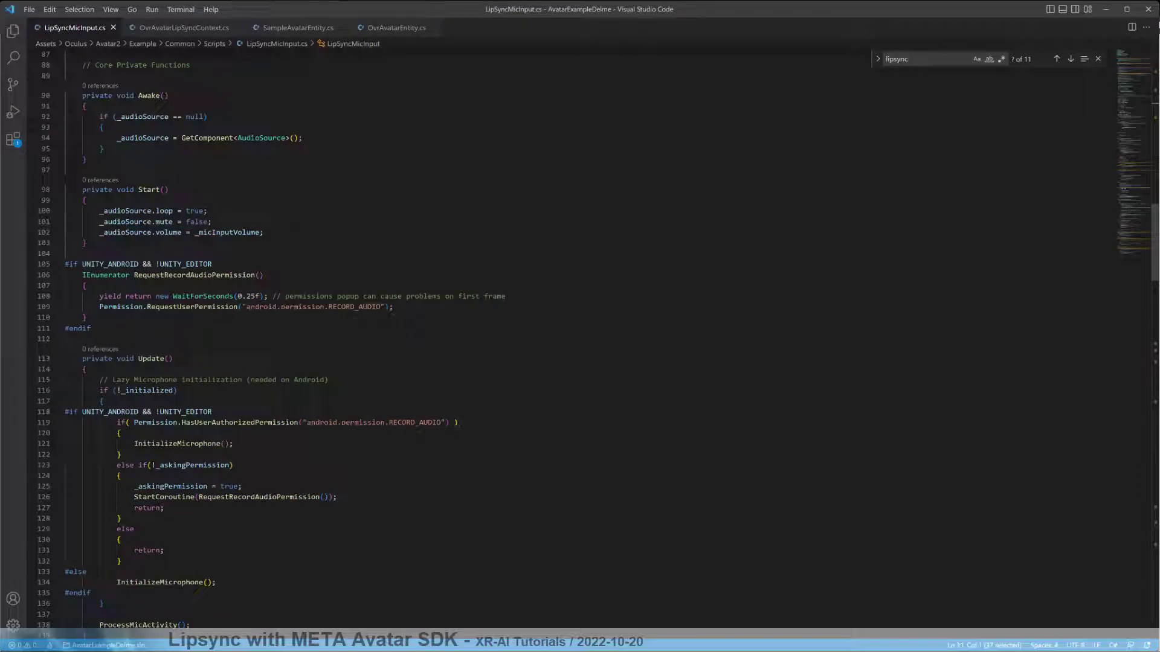
mouse_move(165, 222)
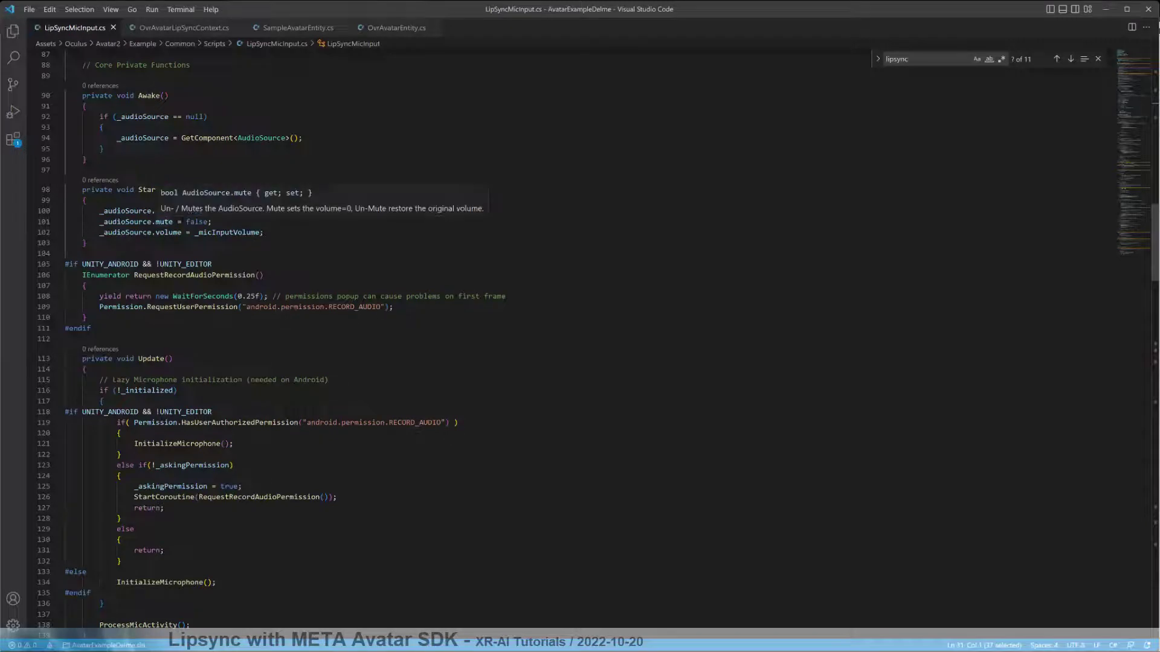
scroll(134, 232, down, 4)
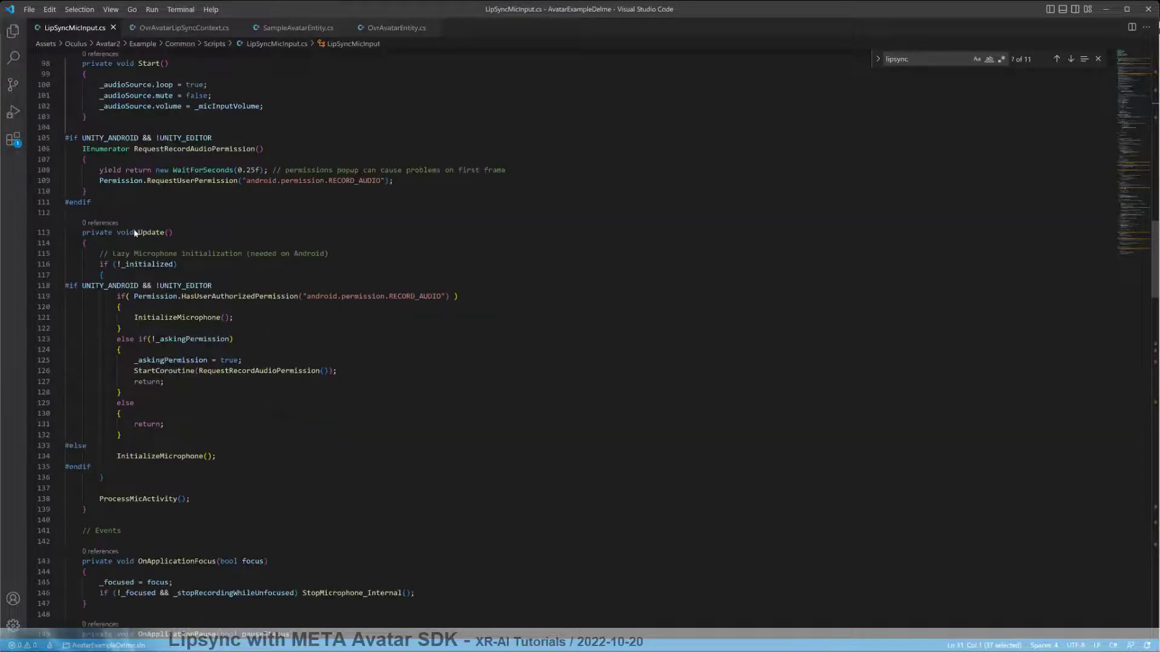
click(177, 457)
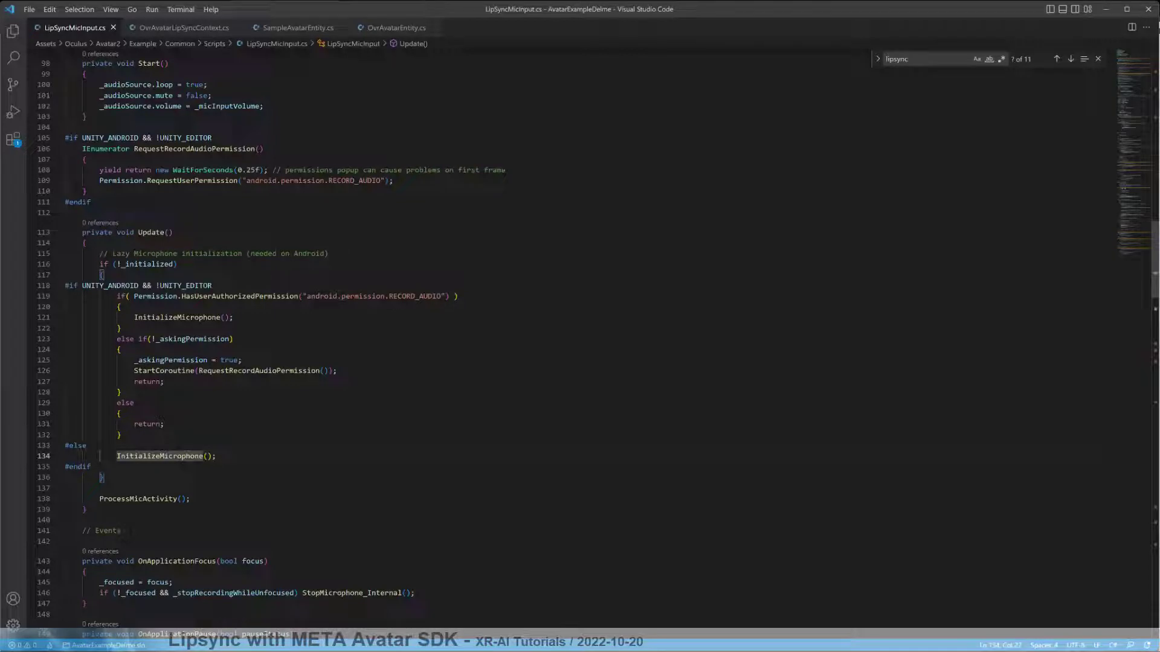
key(F12)
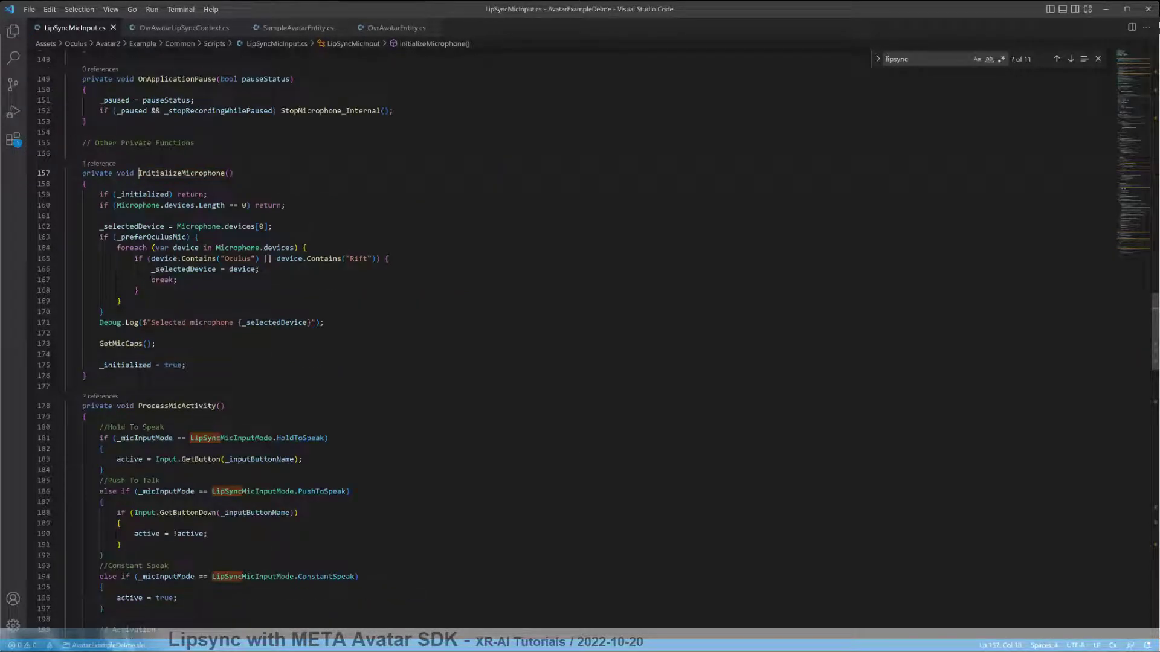
Highlight InitializeMicrophone's device count check, _preferOculusMic flag and device assignment on lines 160-166.
drag(116, 206, 210, 206)
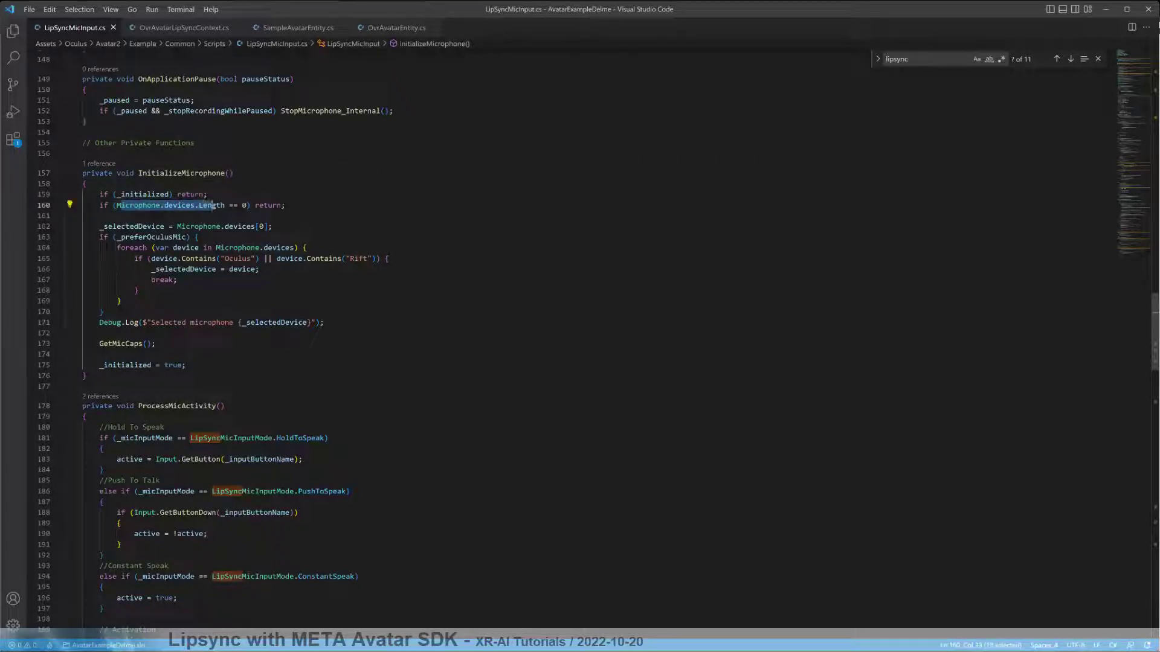
key(End)
click(286, 205)
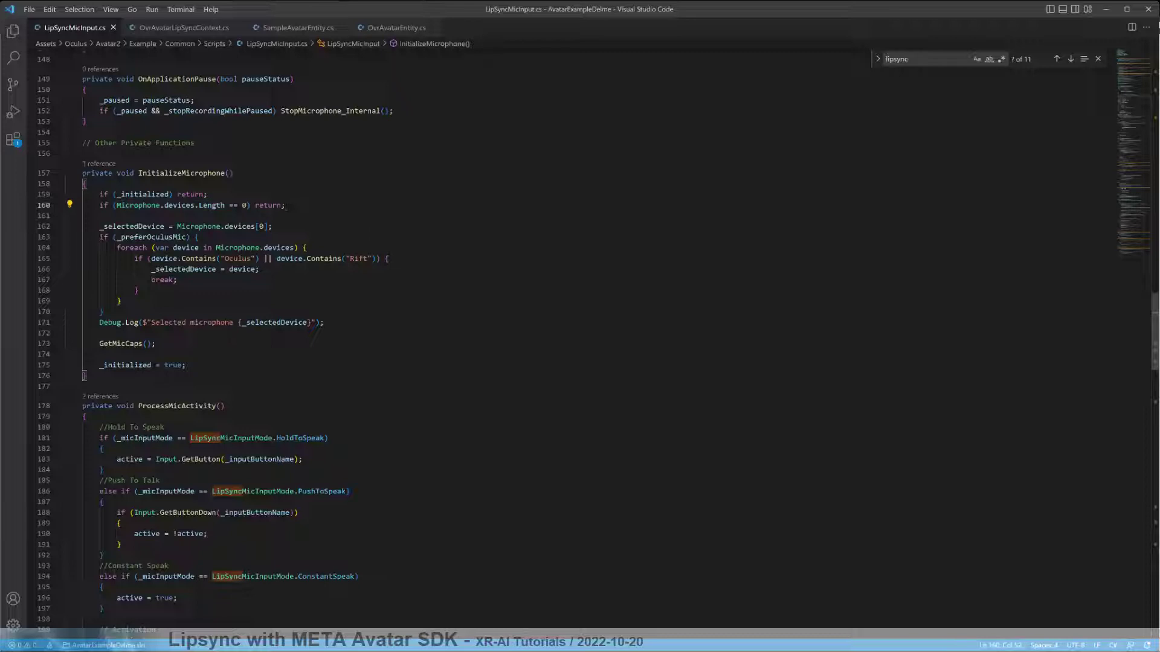
double_click(151, 237)
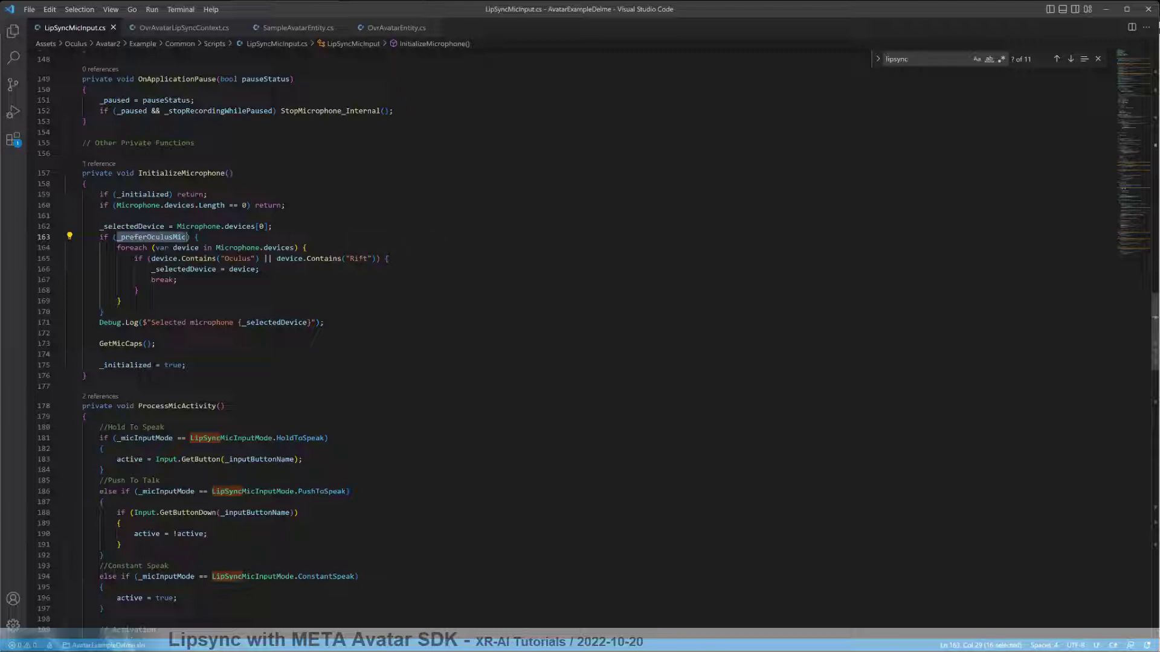
click(259, 269)
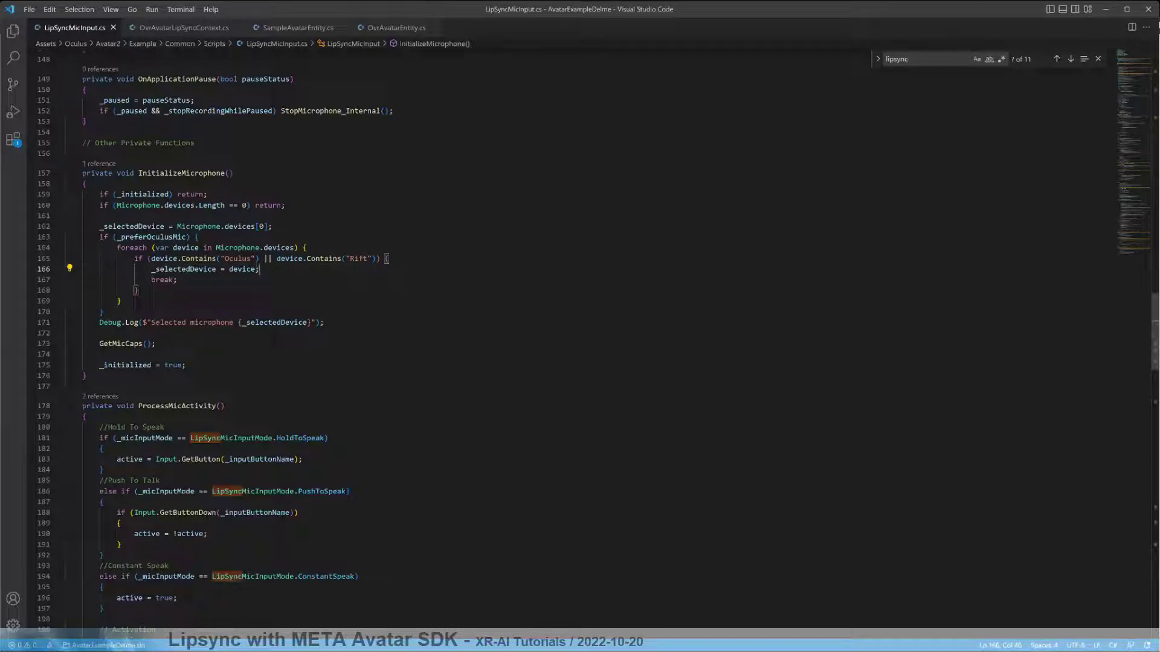
Select the ProcessMicActivity() call on line 138 and scroll down to its definition.
scroll(580, 338, up, 8)
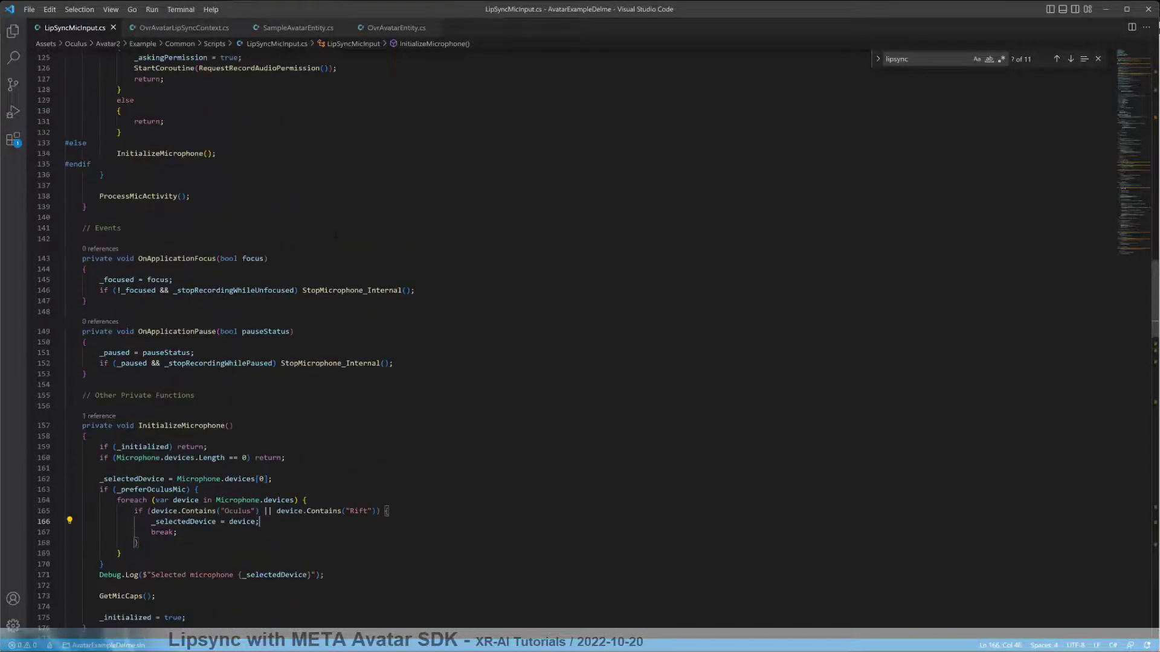
drag(99, 196, 191, 196)
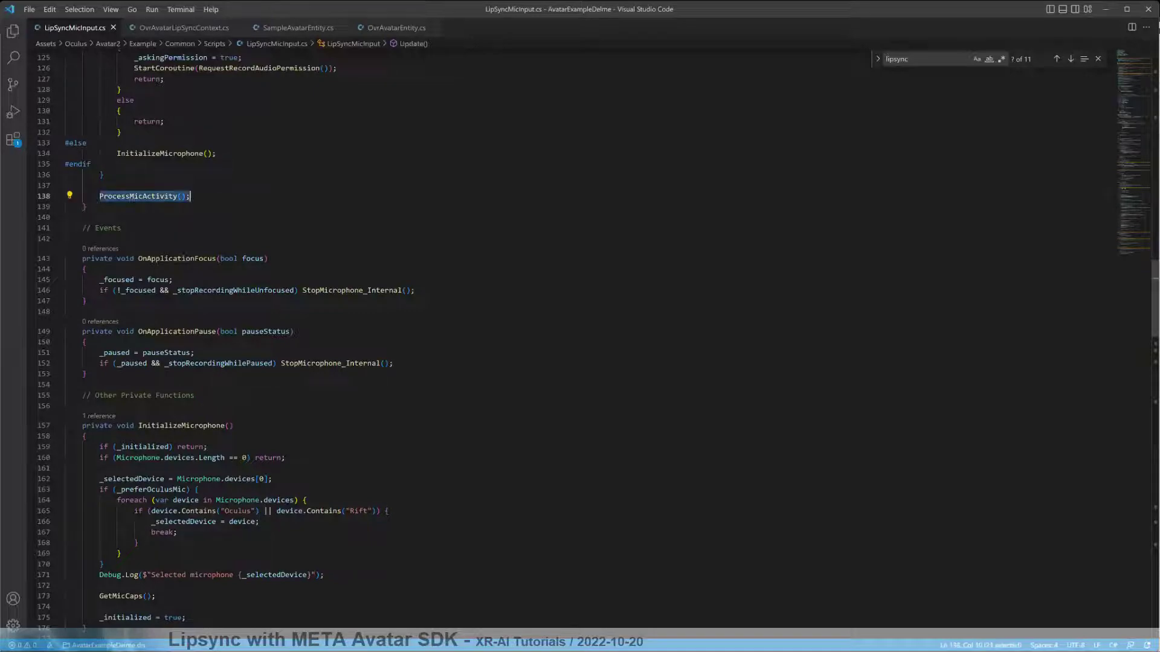
scroll(580, 339, down, 15)
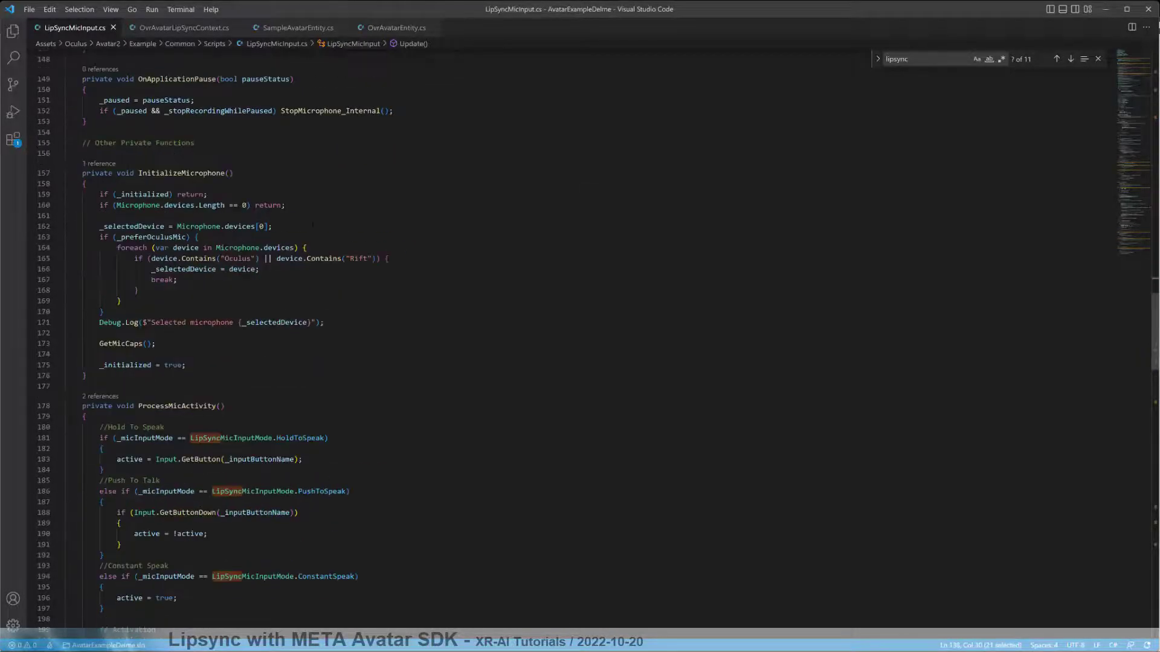
scroll(580, 339, down, 1)
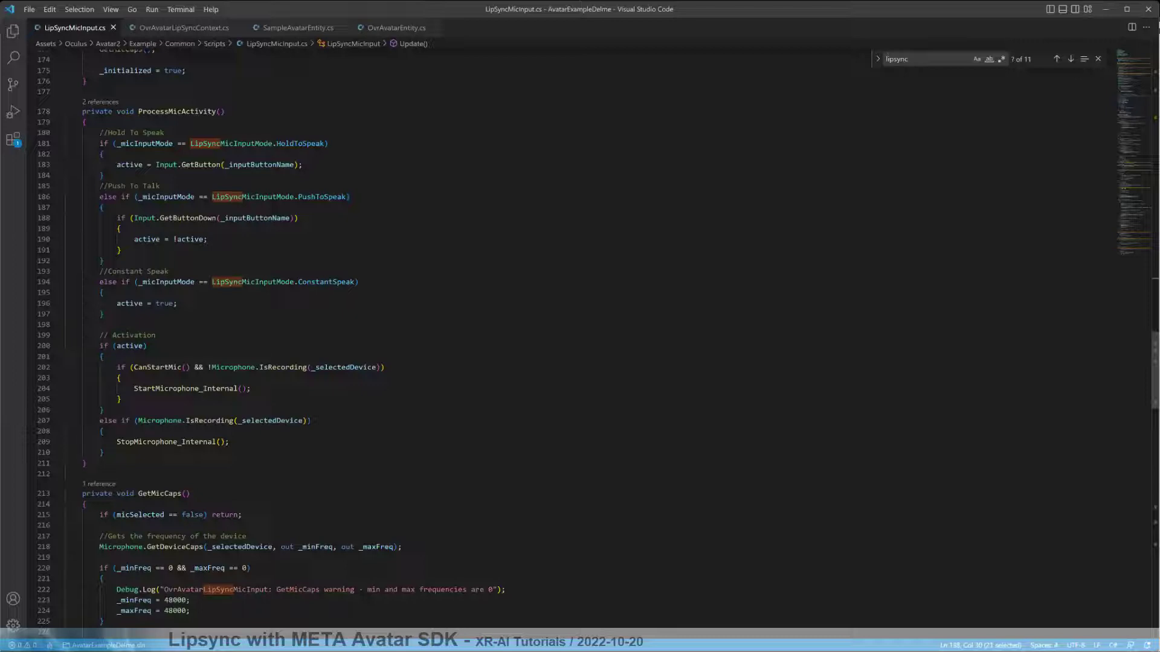
Highlight the active flag on line 200, then go to StartMicrophone_Internal's definition at line 241.
double_click(130, 346)
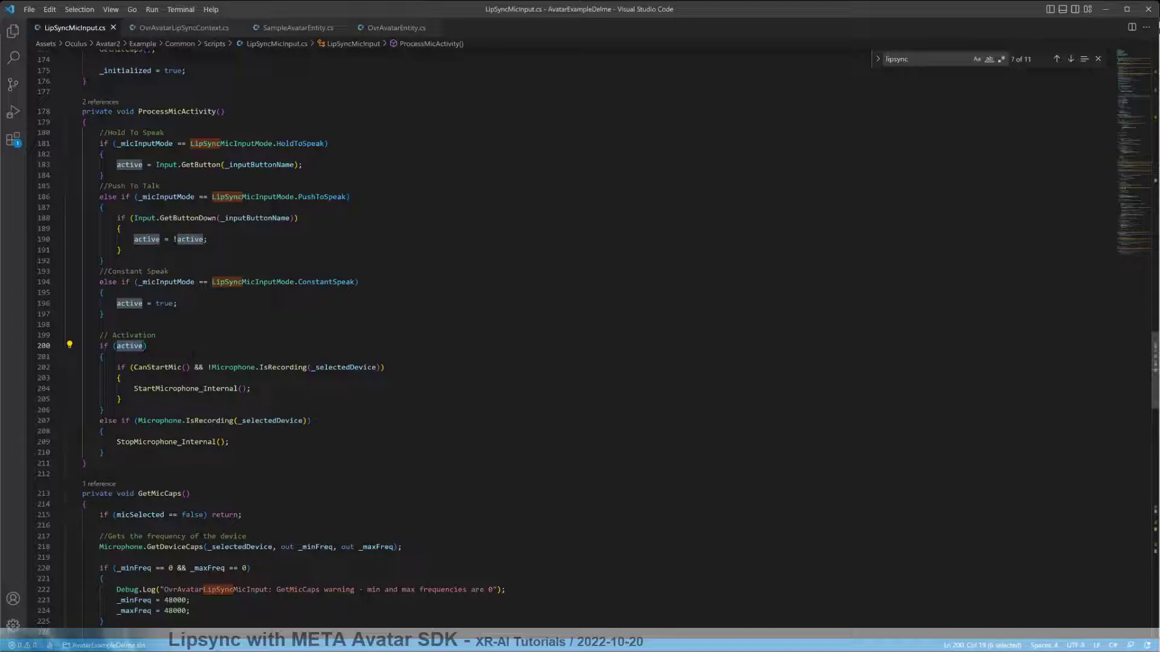
click(194, 350)
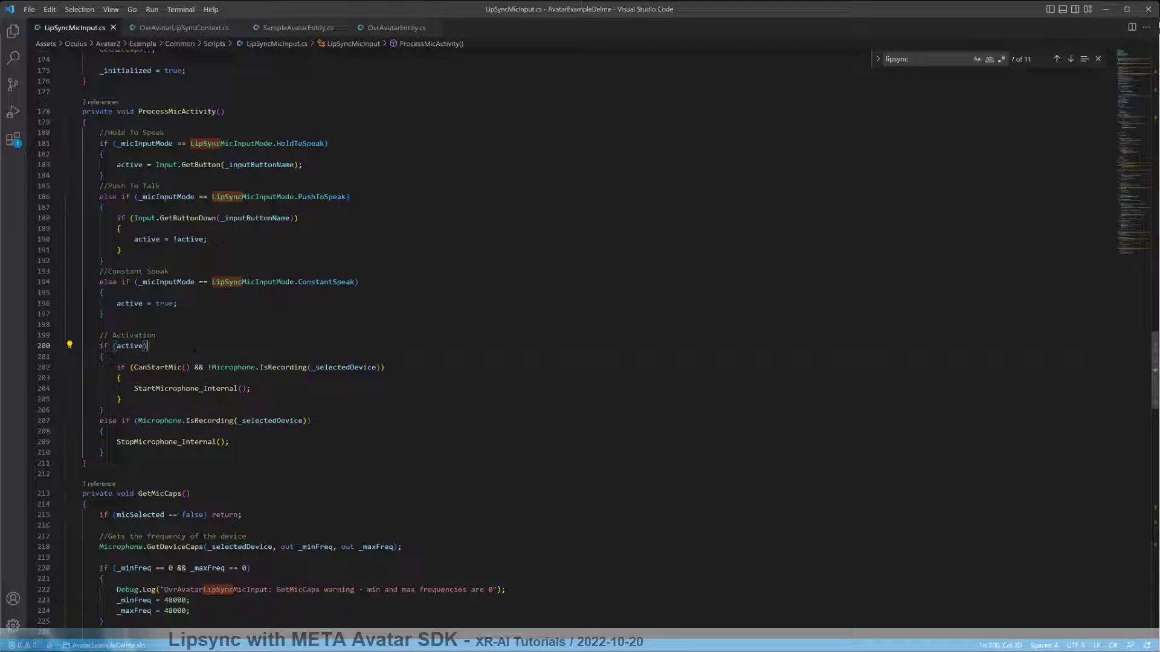
click(190, 388)
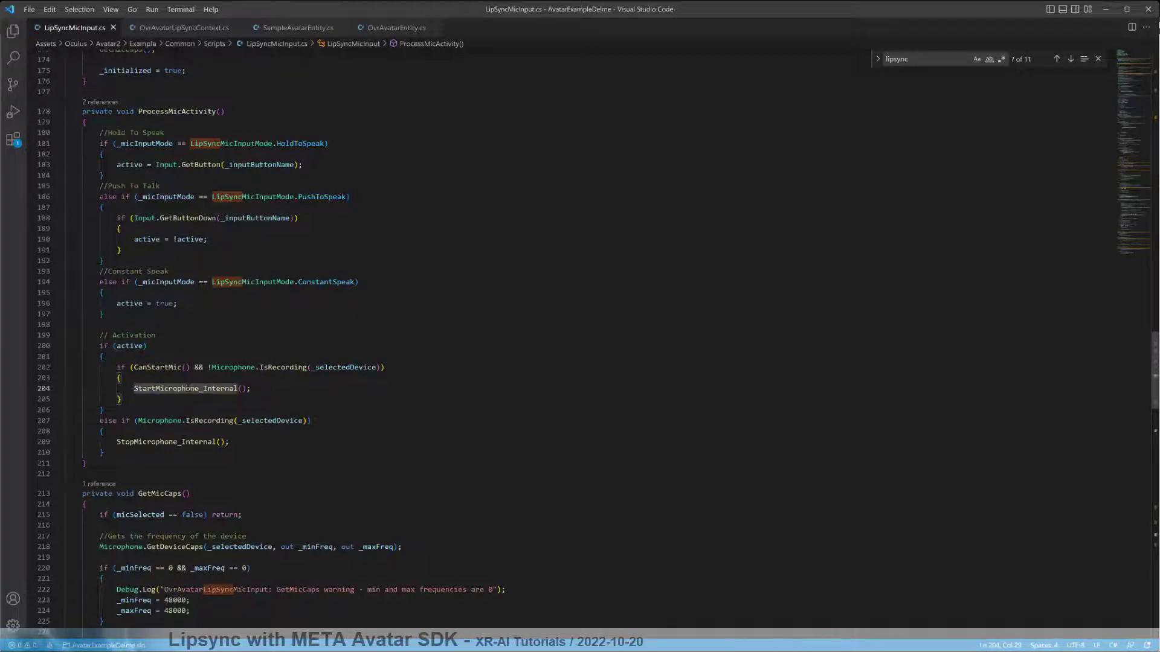
key(F12)
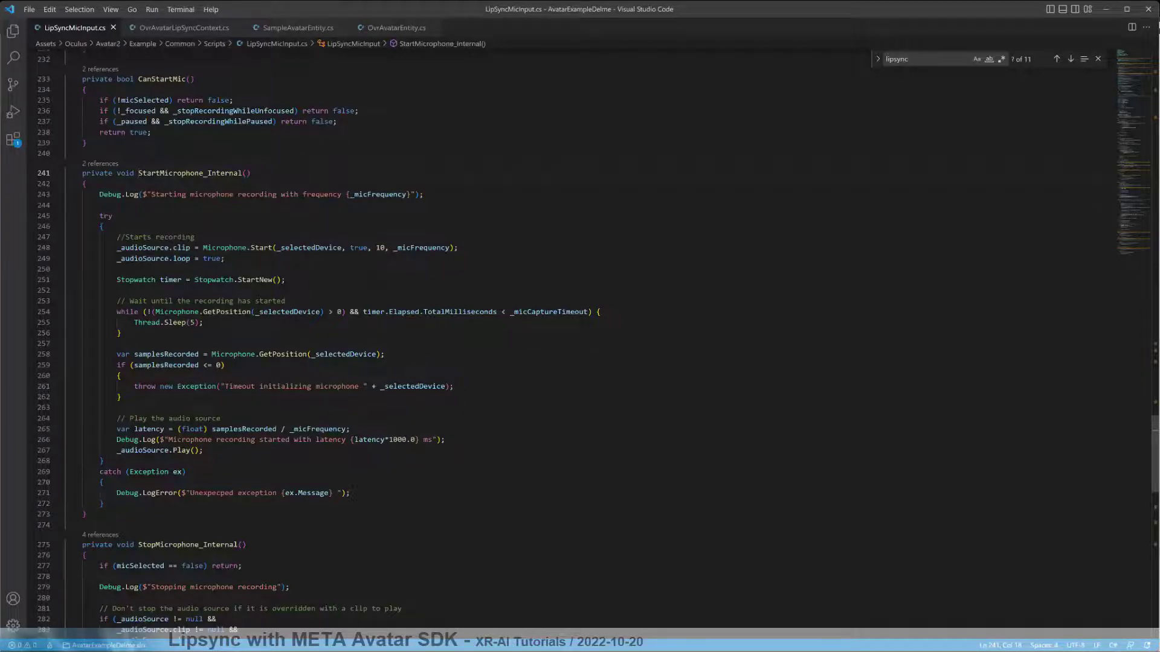
Review StartMicrophone_Internal down to _audioSource.Play() on line 267, then return to Unity.
scroll(363, 302, down, 1)
scroll(598, 339, down, 1)
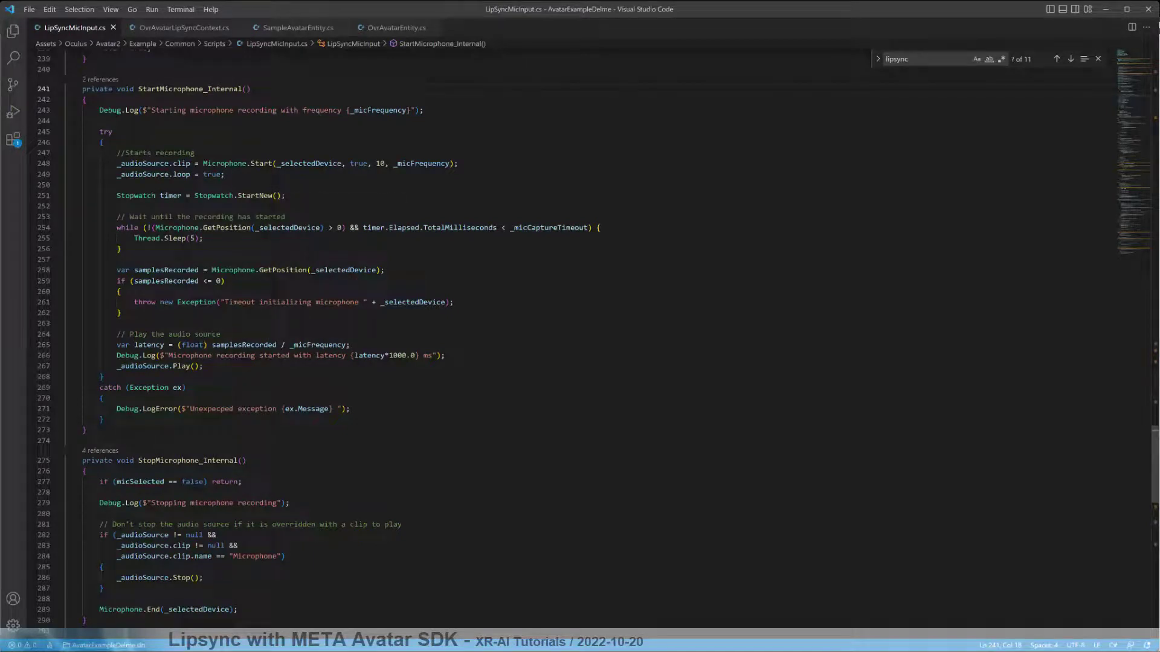
scroll(580, 338, down, 1)
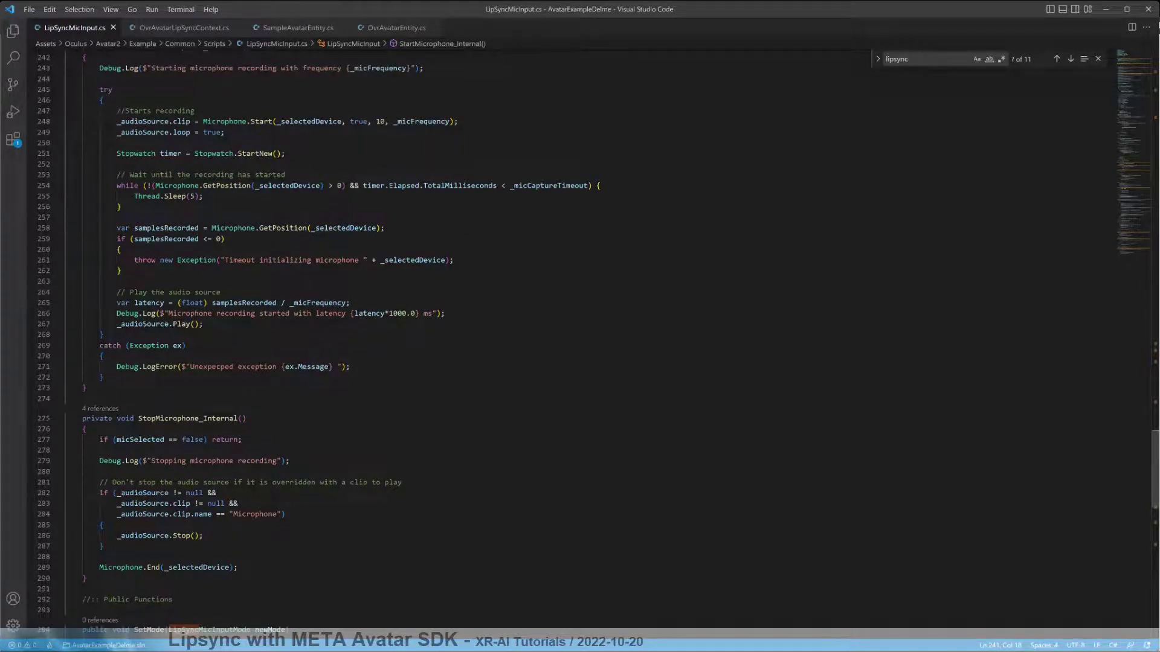
drag(121, 324, 203, 324)
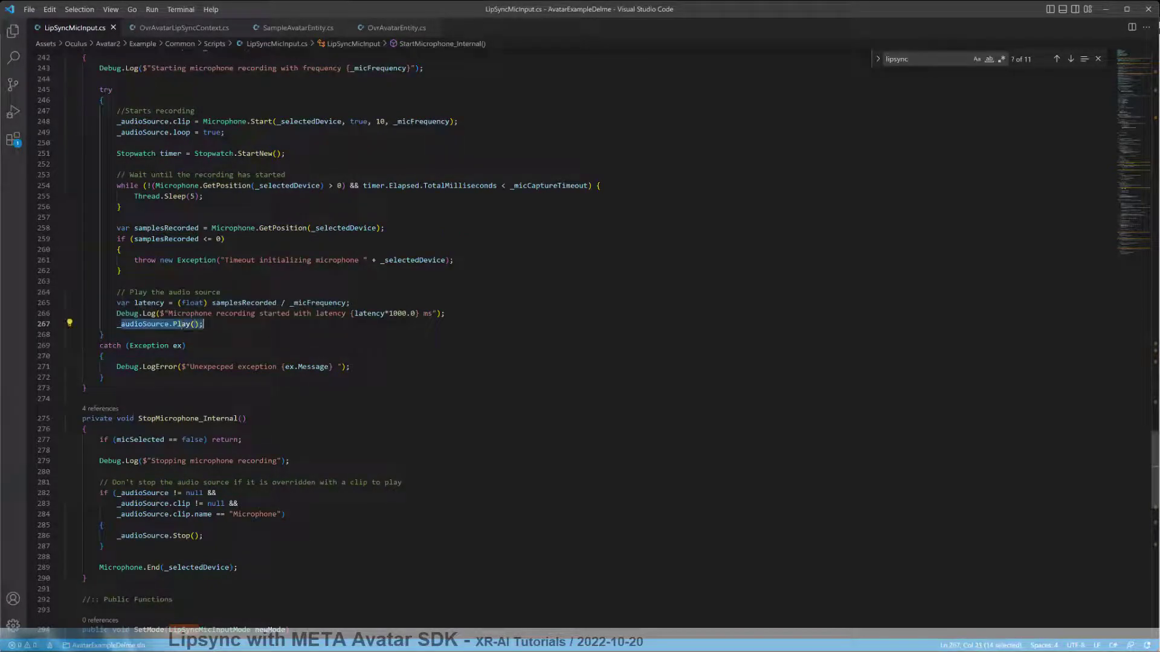
key(Escape)
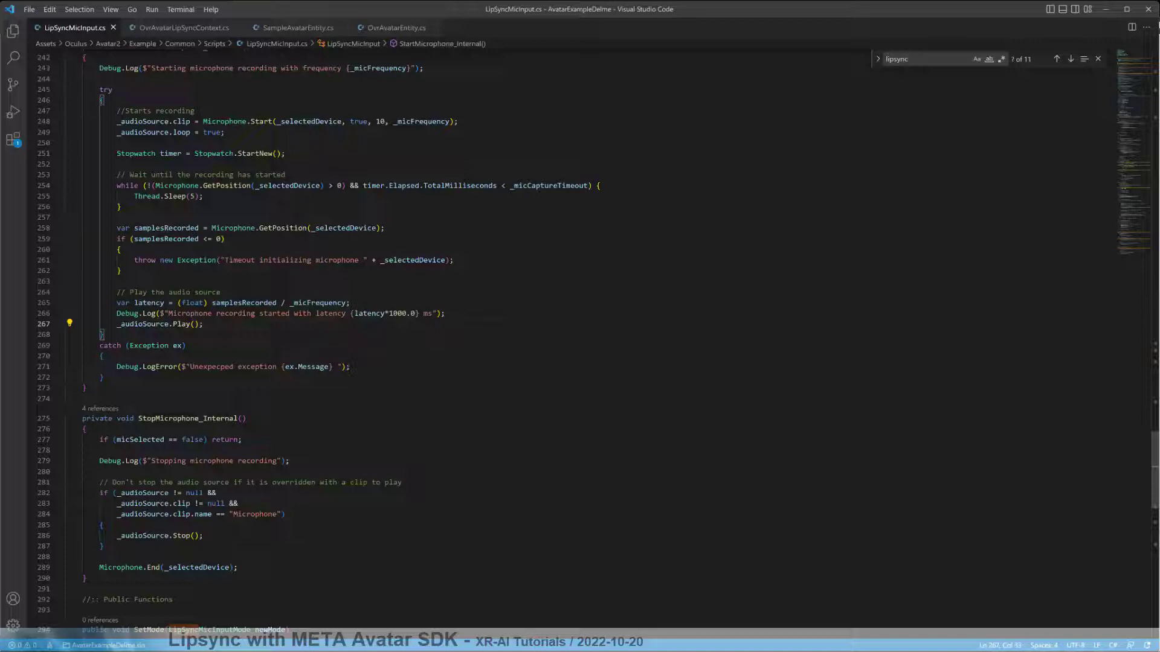
double_click(145, 325)
key(End)
key(alt+Tab)
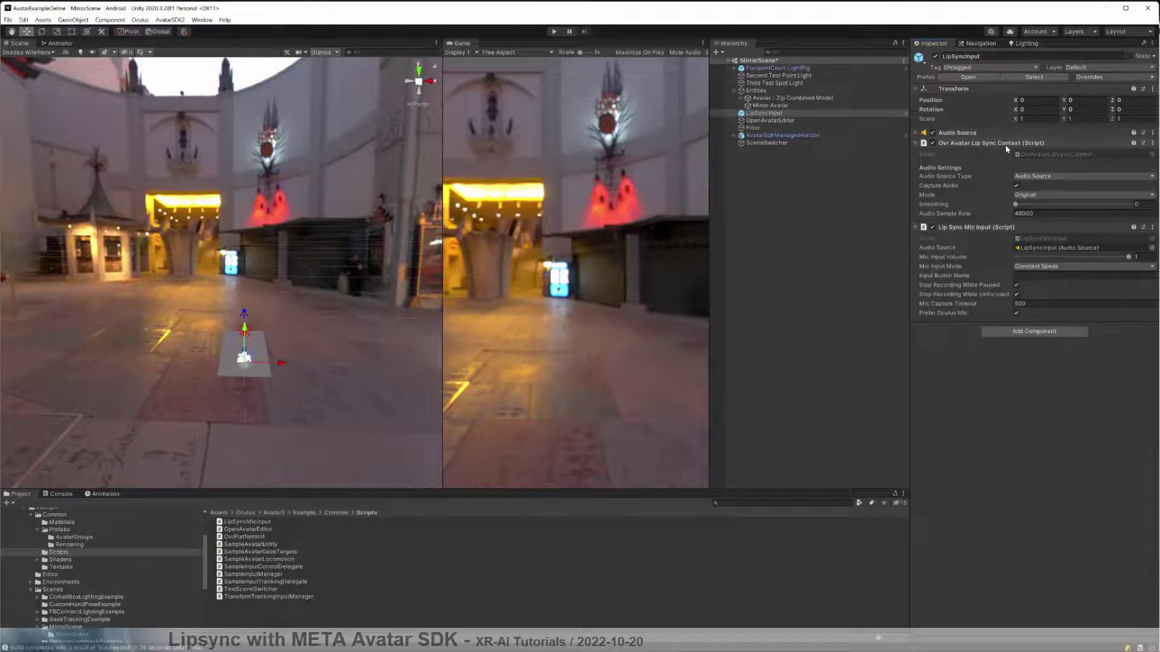
Open OvrAvatarLipSyncContext.cs from the Inspector in VS Code and scroll to its Audio Settings.
double_click(1038, 154)
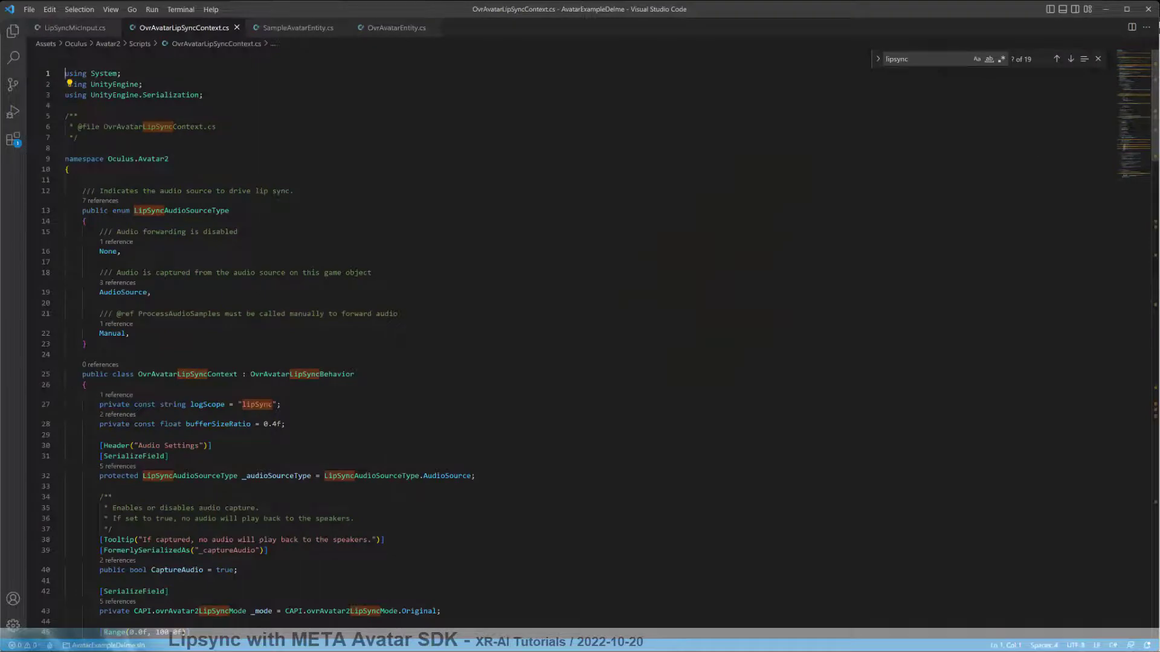
scroll(568, 338, down, 3)
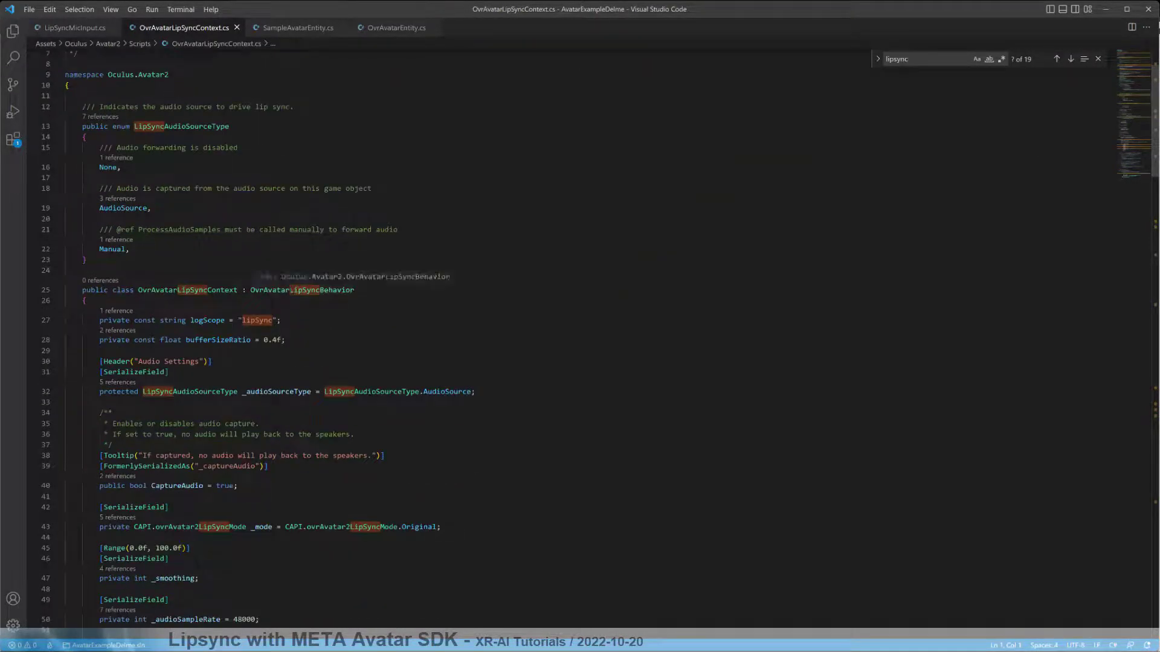